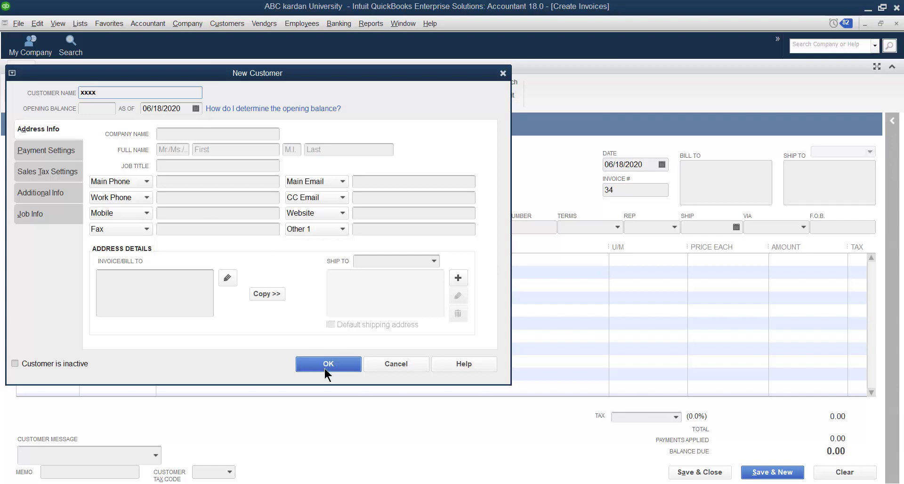
# Give the new customer the 10% higher price level and 5% 15 net 60 payment terms, and save the record
pyautogui.click(46, 149)
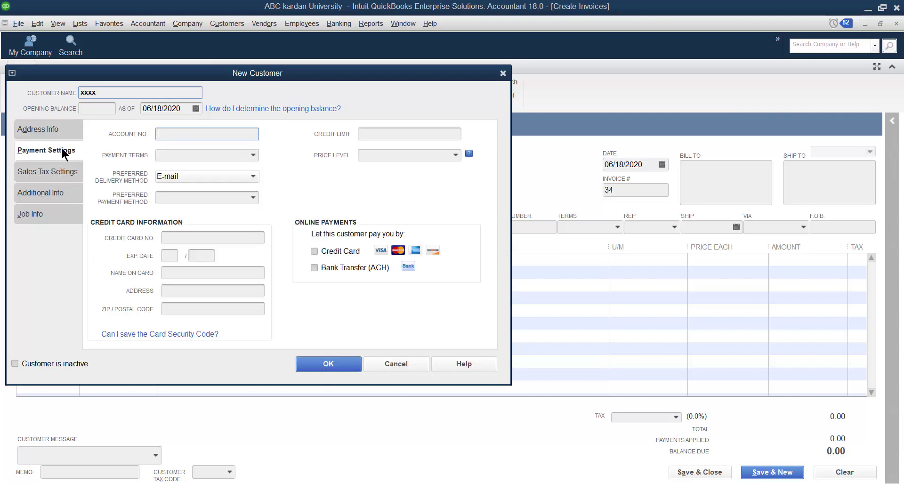
pyautogui.click(455, 155)
pyautogui.click(382, 197)
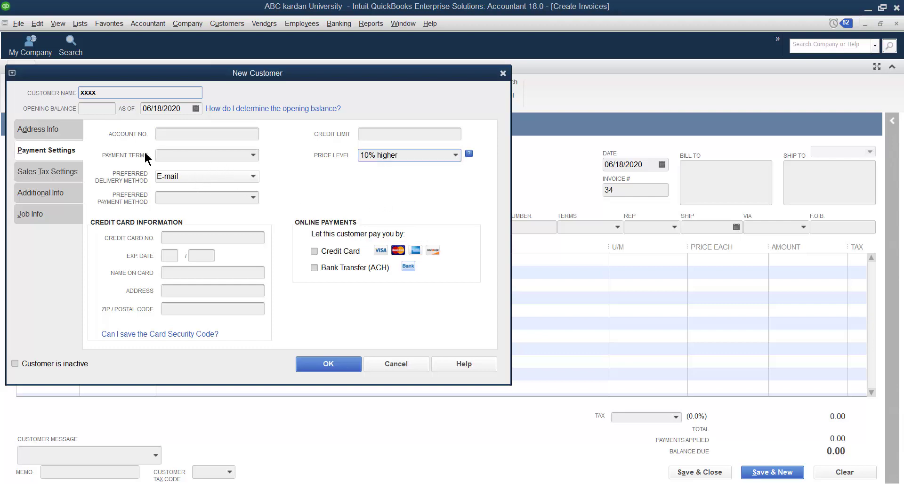
pyautogui.click(252, 155)
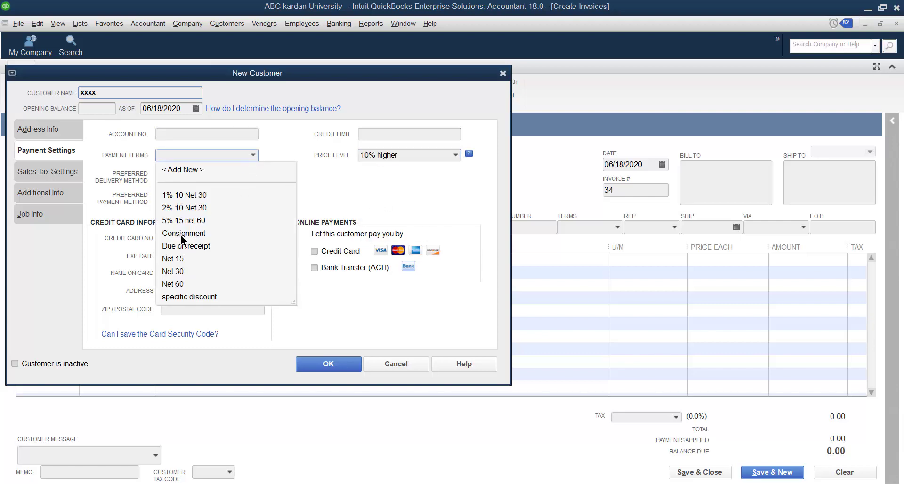
pyautogui.click(175, 220)
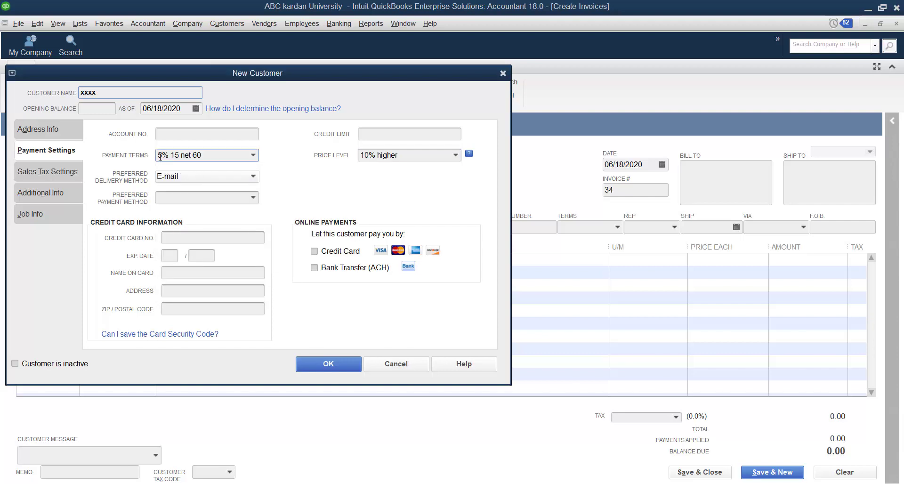
pyautogui.click(328, 365)
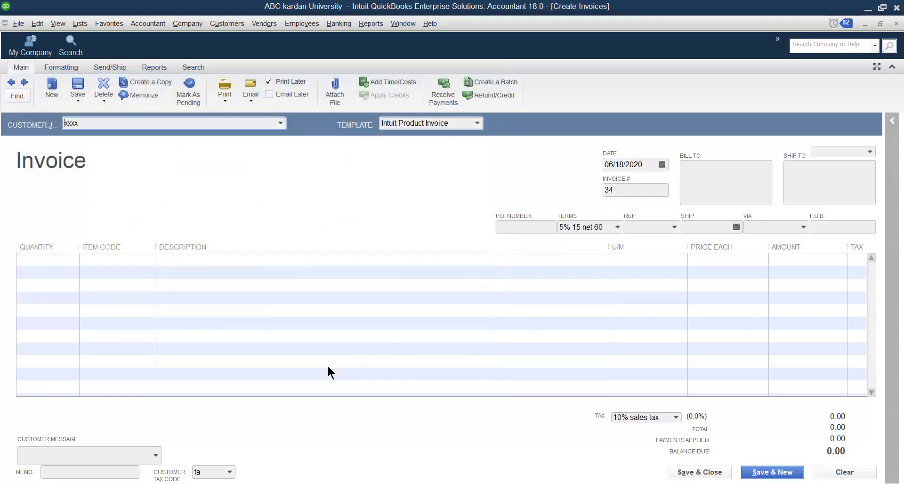
# Add the books item to the first line of the invoice with a quantity of 200
pyautogui.click(129, 260)
pyautogui.click(149, 259)
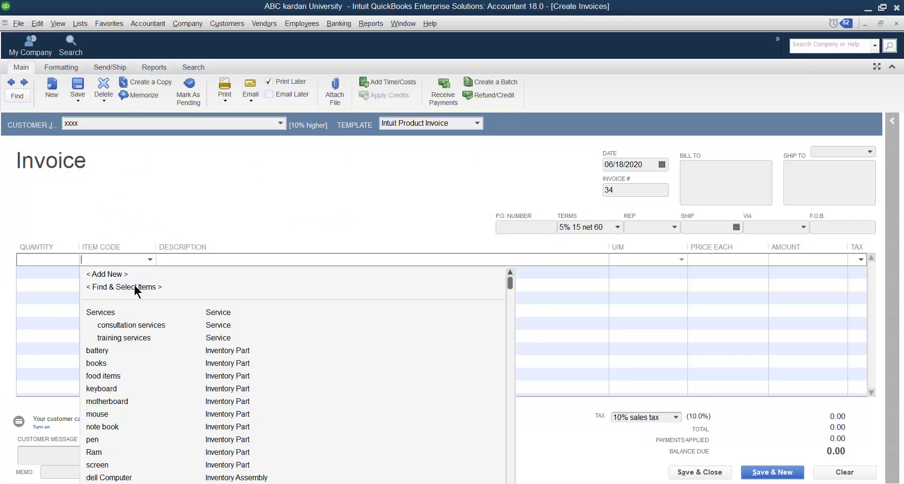
pyautogui.click(103, 361)
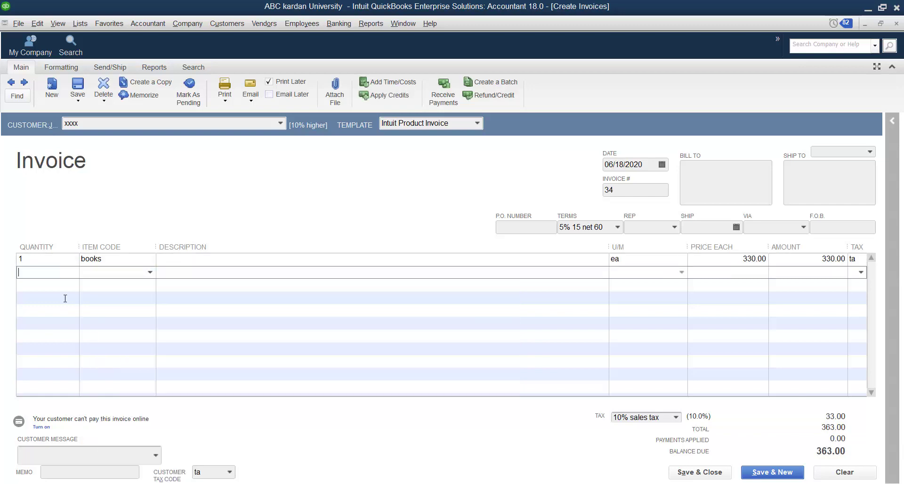
pyautogui.click(24, 257)
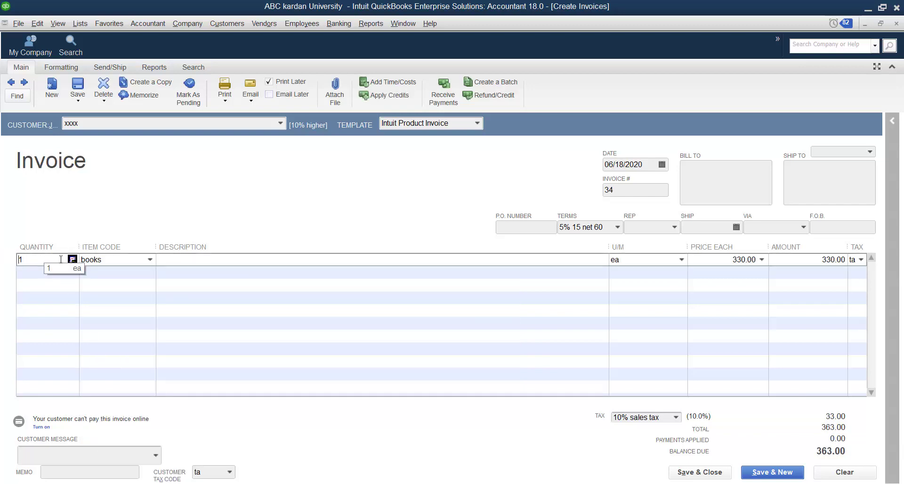
pyautogui.moveTo(25, 258); pyautogui.dragTo(7, 251)
pyautogui.write('200ea')
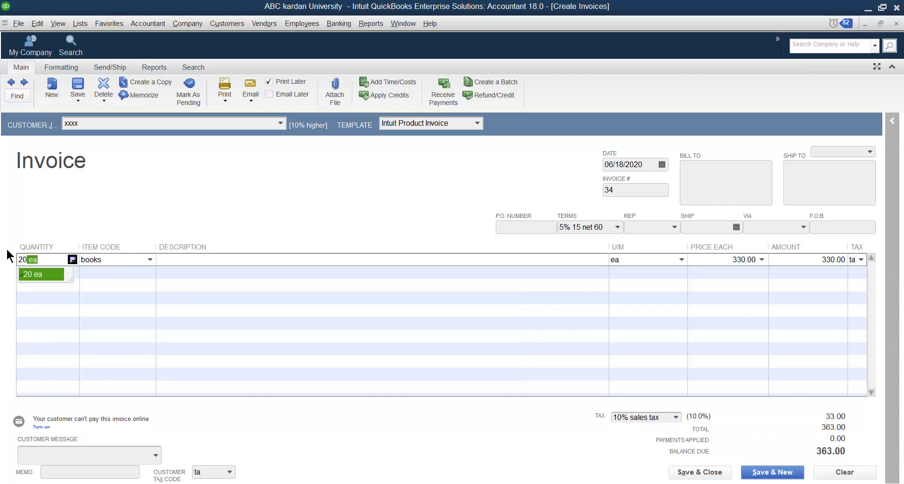
# Set the unit price of the books line to 500, then save and close the invoice
pyautogui.click(706, 258)
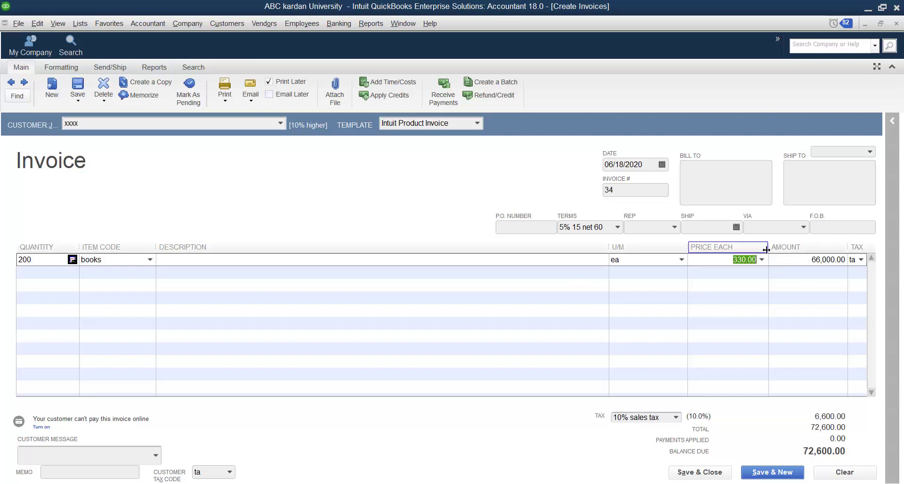
pyautogui.write('500')
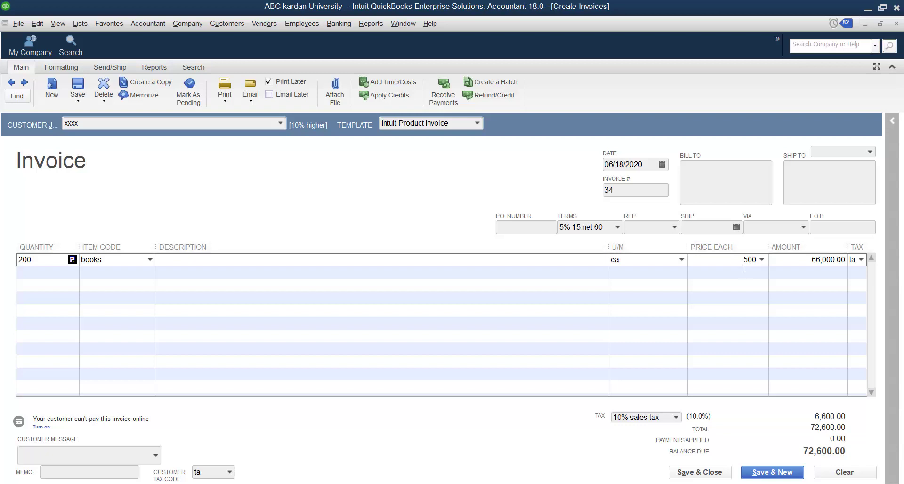
pyautogui.click(739, 270)
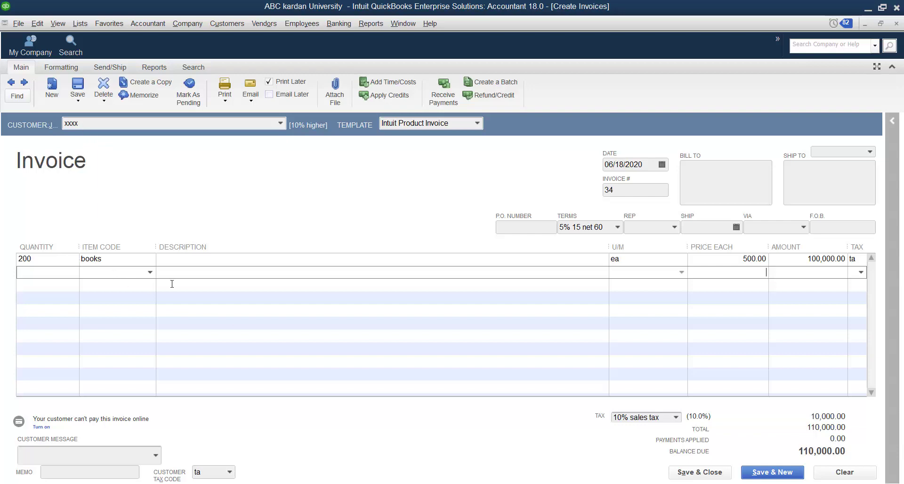
pyautogui.click(699, 471)
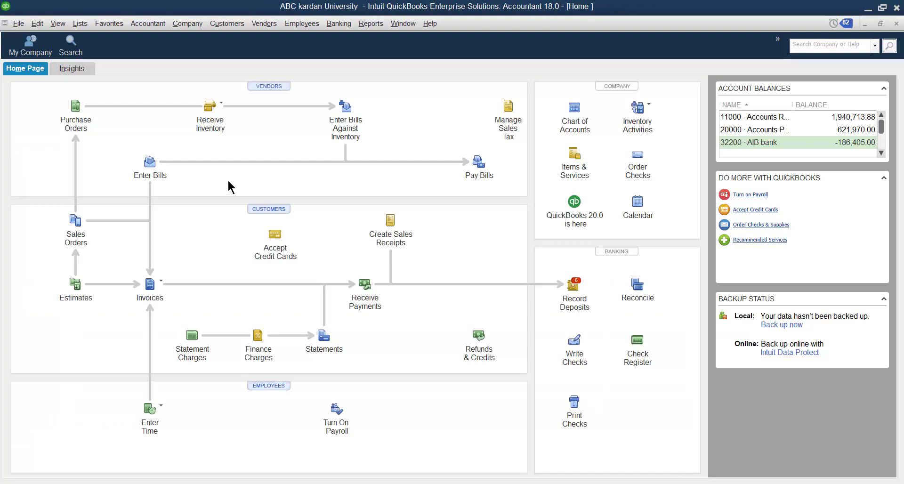
# Create a credit memo for customer xxxx and add the books item to its first line
pyautogui.click(220, 24)
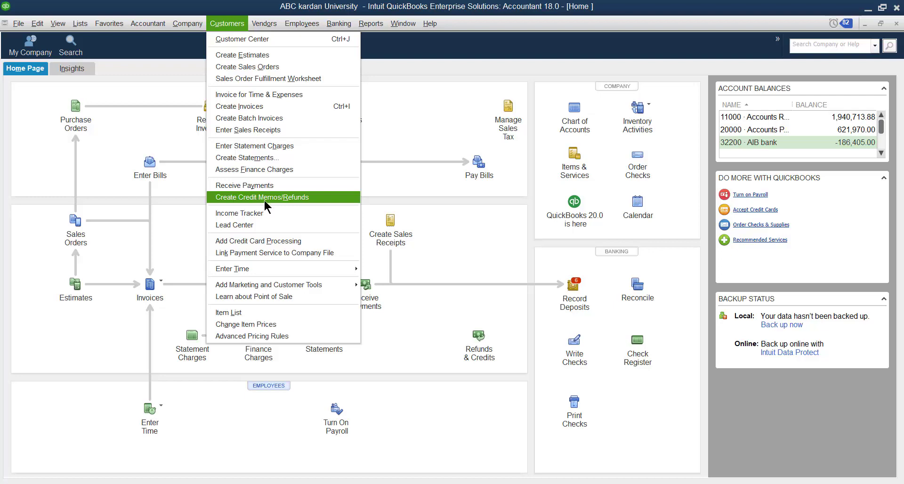
pyautogui.click(290, 196)
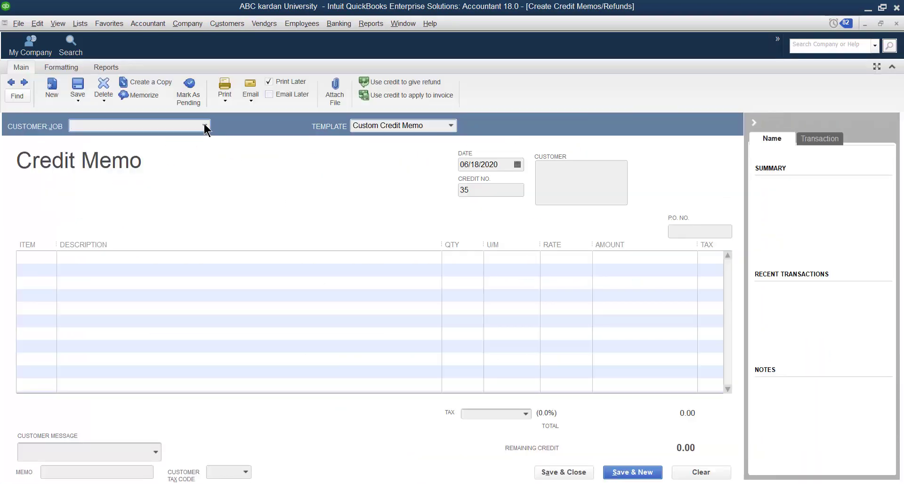
pyautogui.click(204, 125)
pyautogui.click(83, 370)
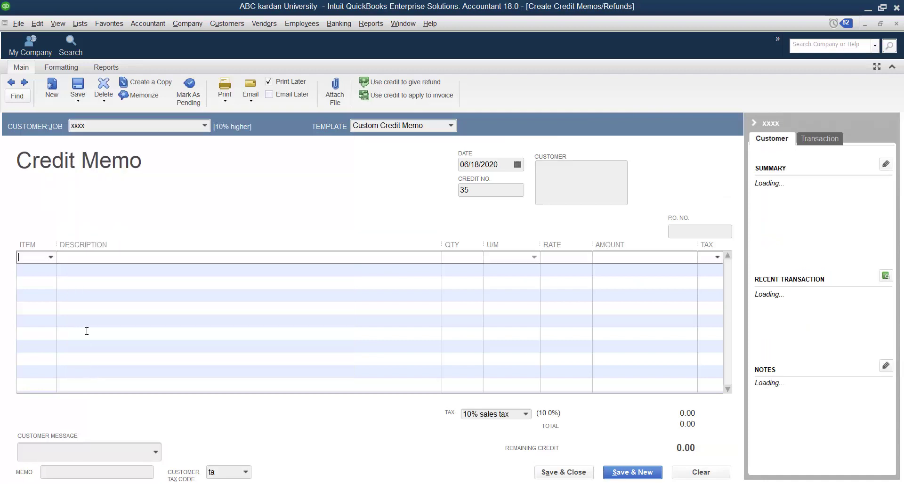
pyautogui.click(51, 257)
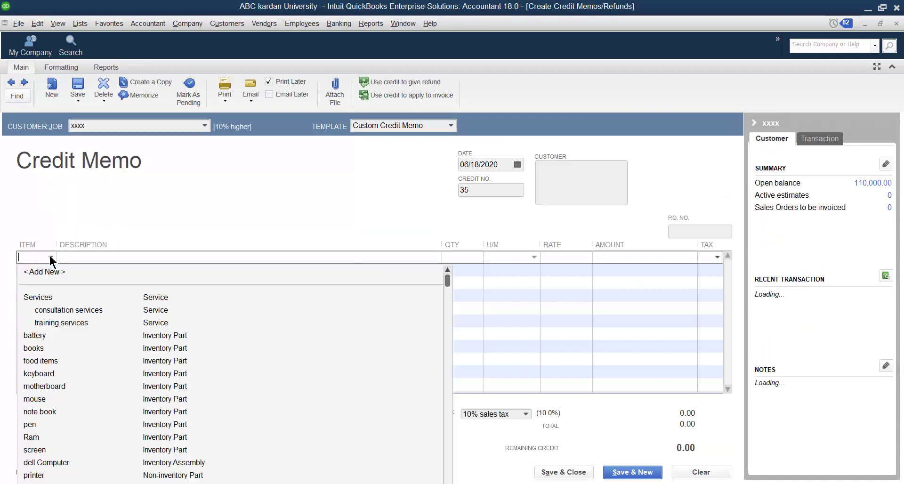
pyautogui.click(38, 349)
pyautogui.moveTo(454, 255); pyautogui.dragTo(406, 255)
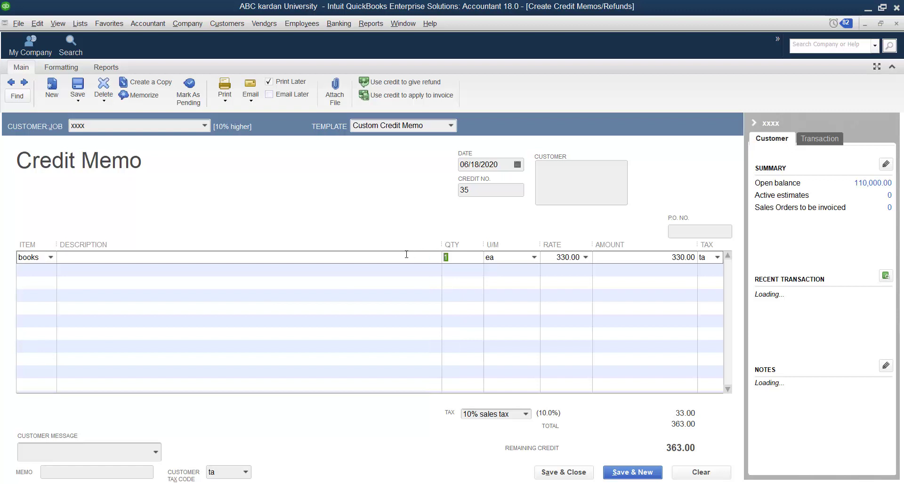
pyautogui.click(406, 254)
pyautogui.write('10')
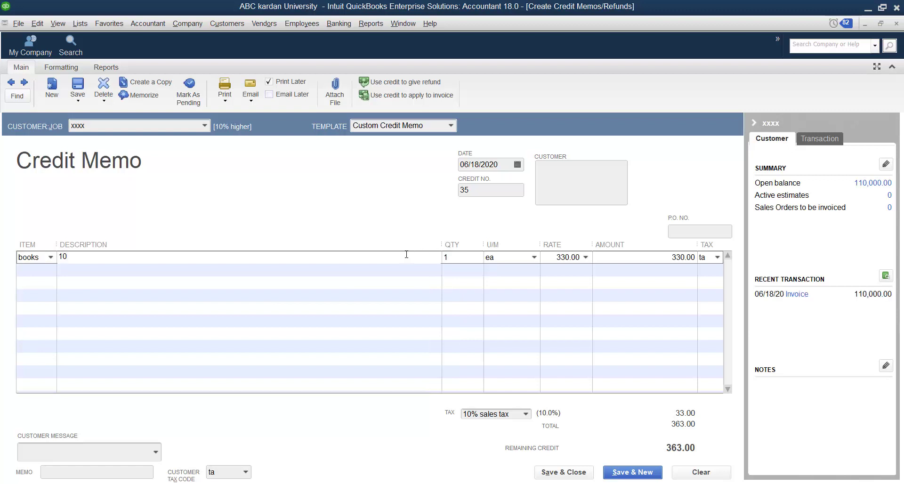
pyautogui.press('BackSpace')
pyautogui.press('BackSpace')
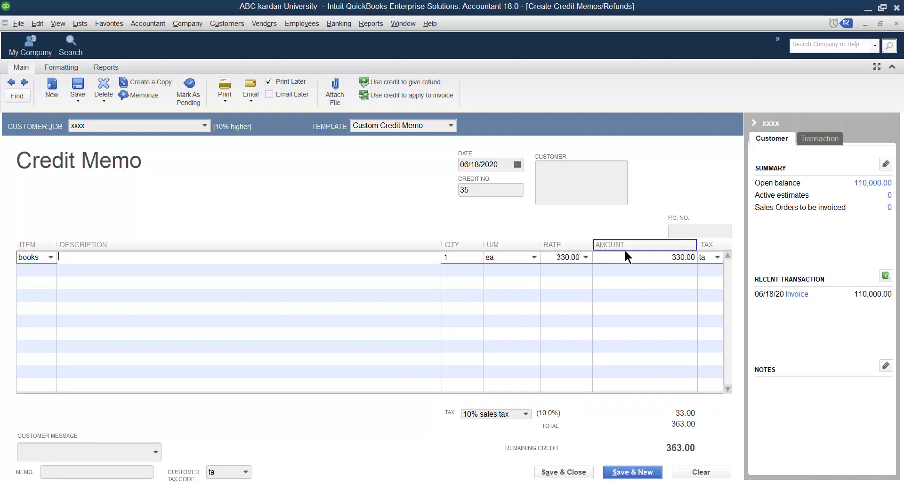
# Set the books line to quantity 10 and rate 500, and save the credit memo, retaining its balance as an available credit
pyautogui.click(462, 256)
pyautogui.write('0')
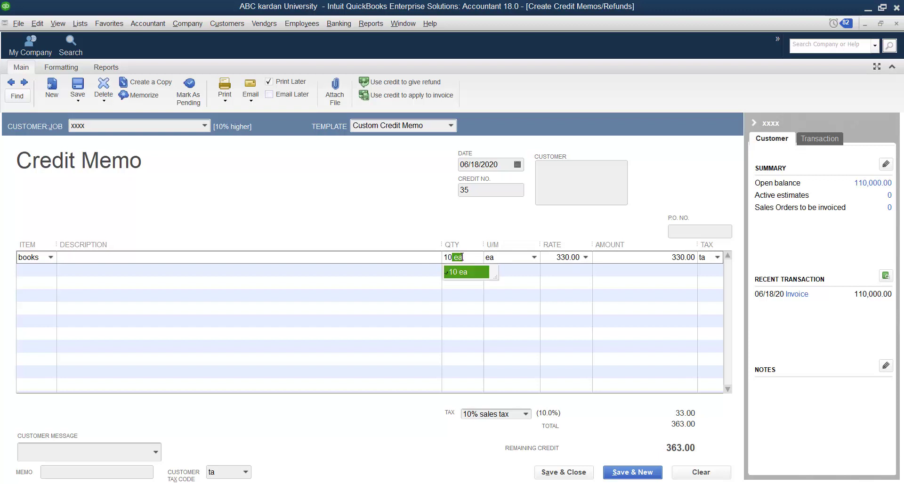
pyautogui.click(557, 259)
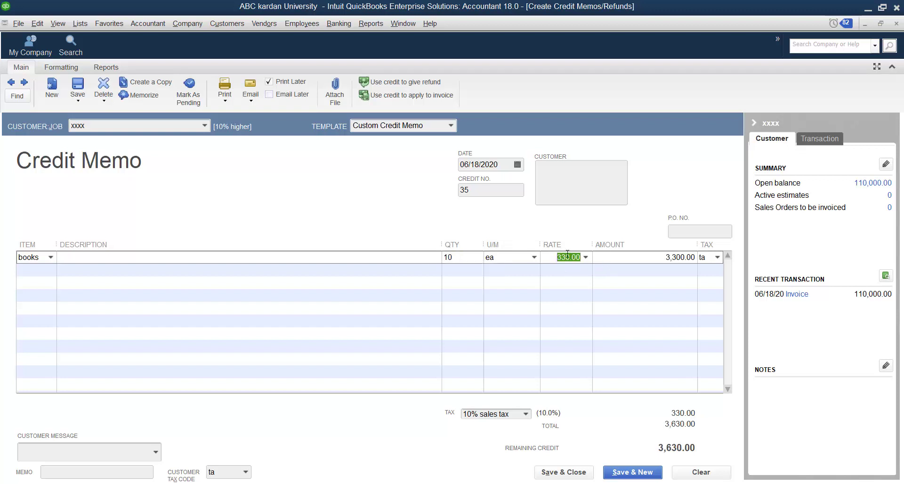
pyautogui.write('5')
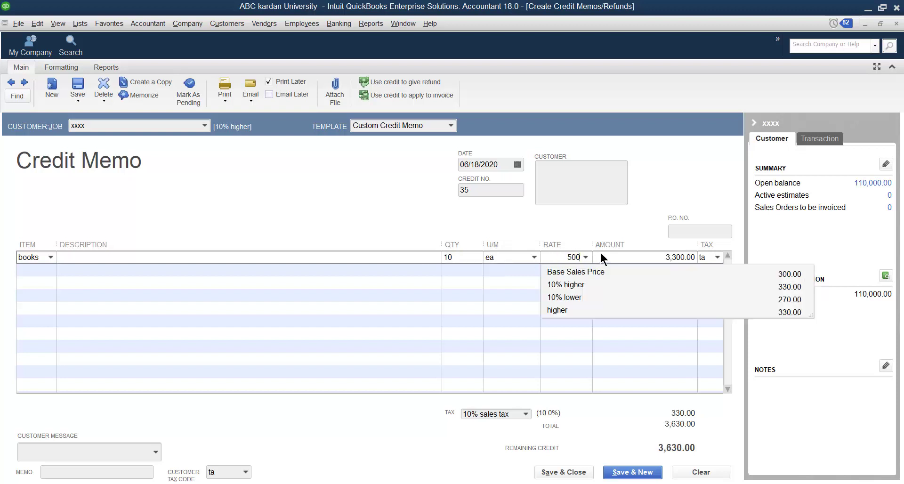
pyautogui.click(528, 269)
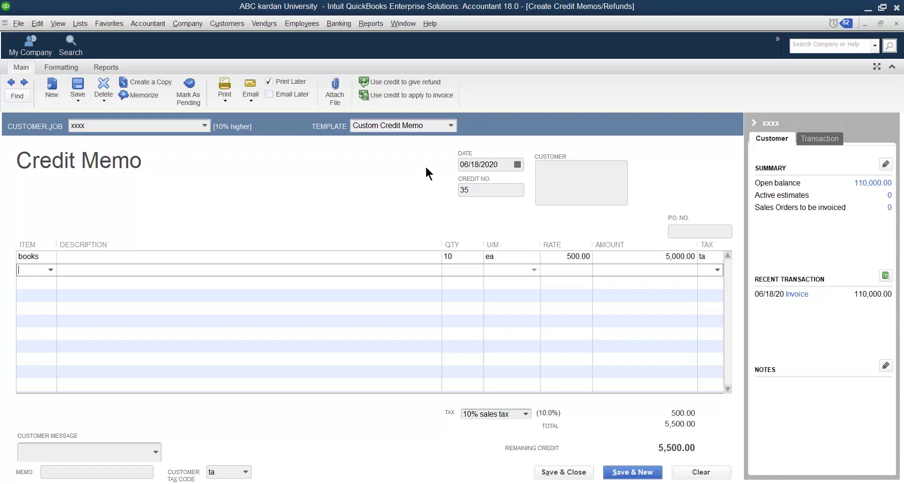
pyautogui.click(574, 472)
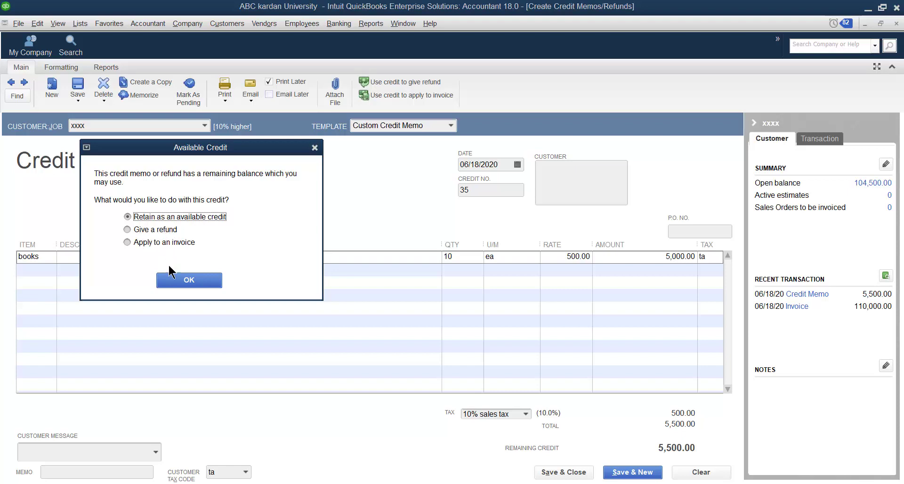
pyautogui.click(174, 281)
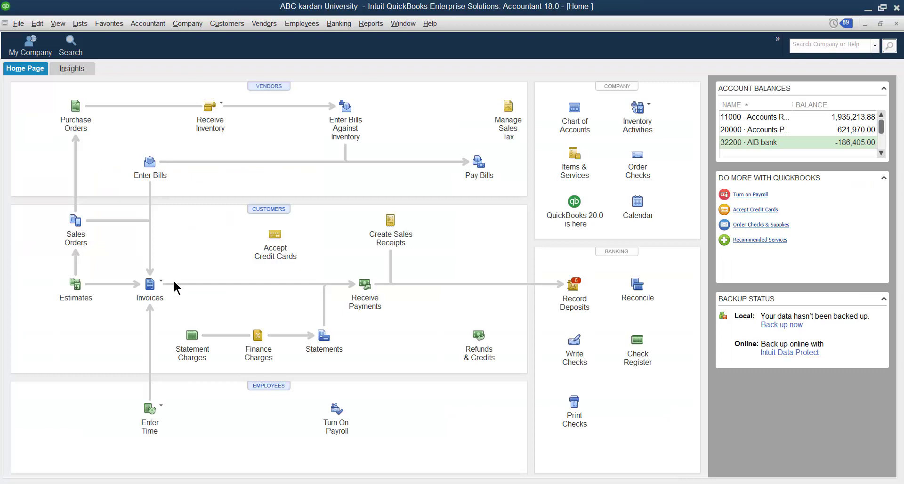
# Start a customer payment received from xxxx and select invoice 34 for payment
pyautogui.click(222, 26)
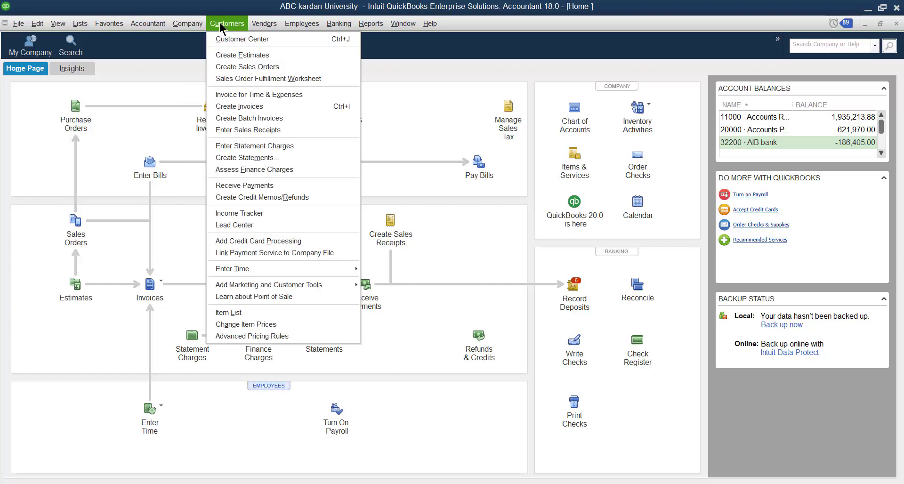
pyautogui.click(230, 186)
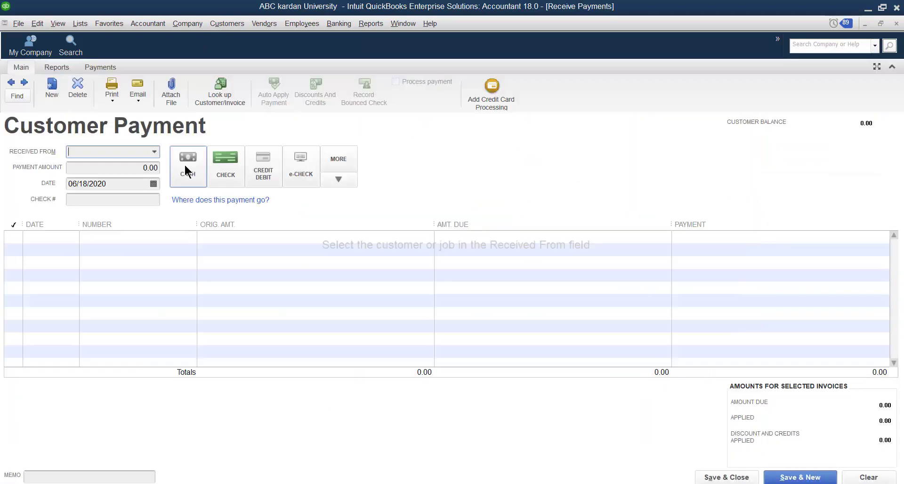
pyautogui.click(153, 152)
pyautogui.click(71, 397)
pyautogui.click(14, 237)
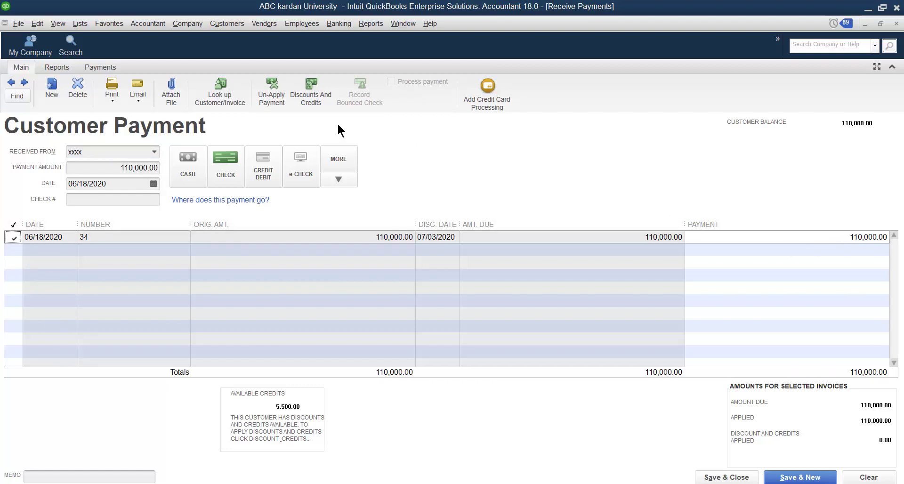
# Open the discounts and credits for invoice 34 and assign the discount to account 48300 Sales Discounts
pyautogui.click(303, 93)
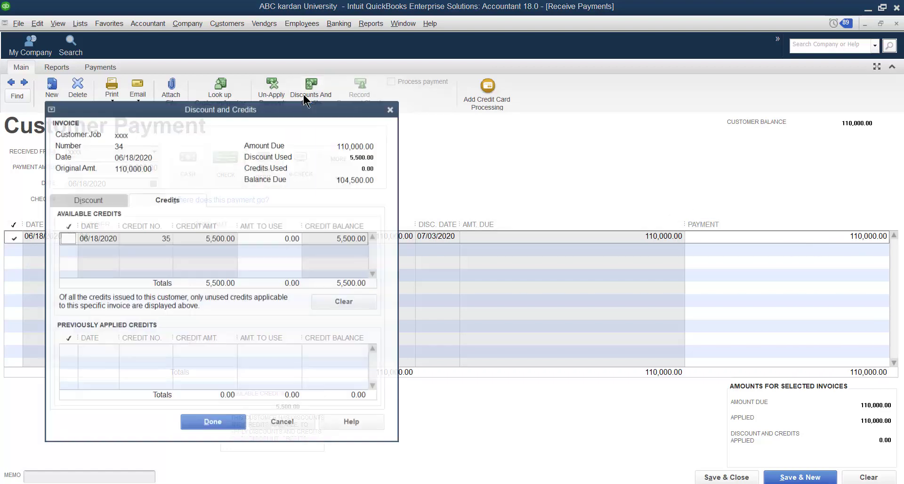
pyautogui.click(88, 200)
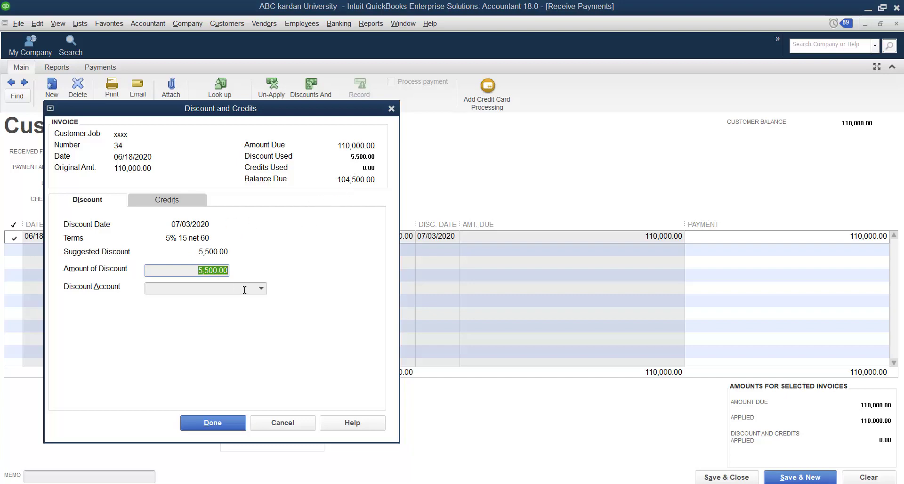
pyautogui.click(261, 288)
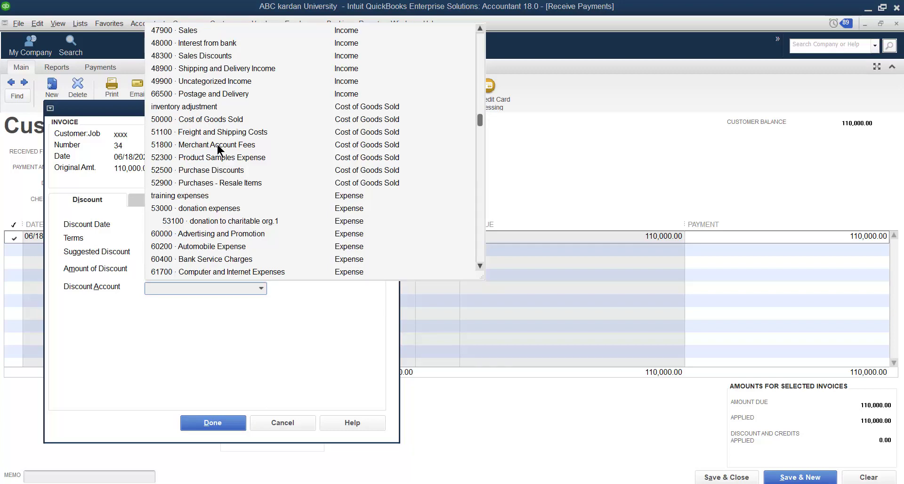
pyautogui.click(209, 55)
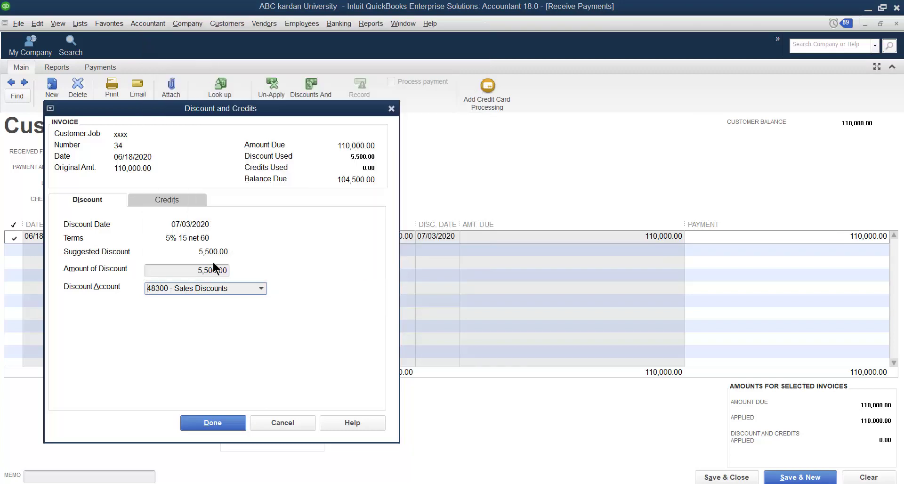
# Apply available credit 35 in full to invoice 34 and accept the discount and credit for the payment
pyautogui.click(162, 199)
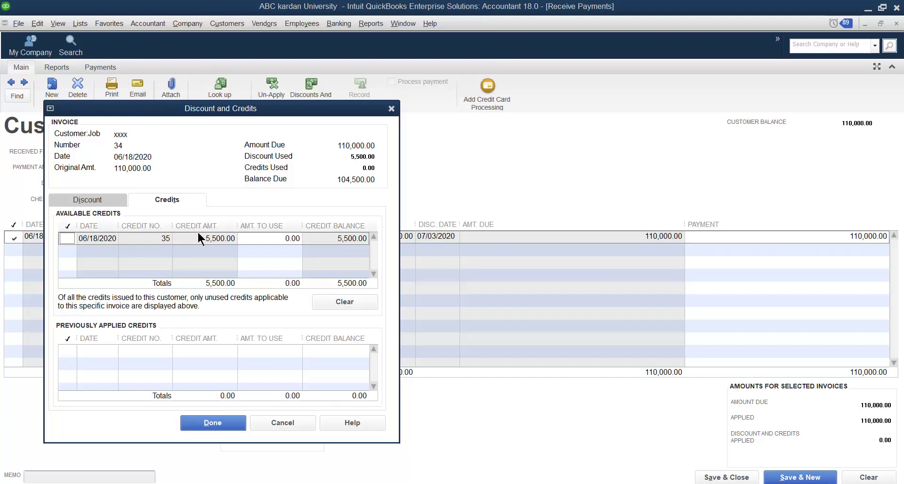
pyautogui.click(69, 238)
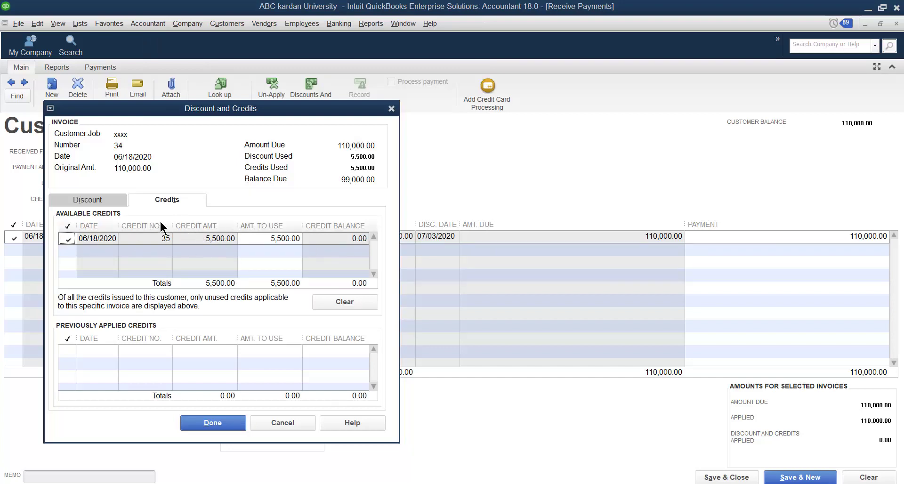
pyautogui.click(100, 201)
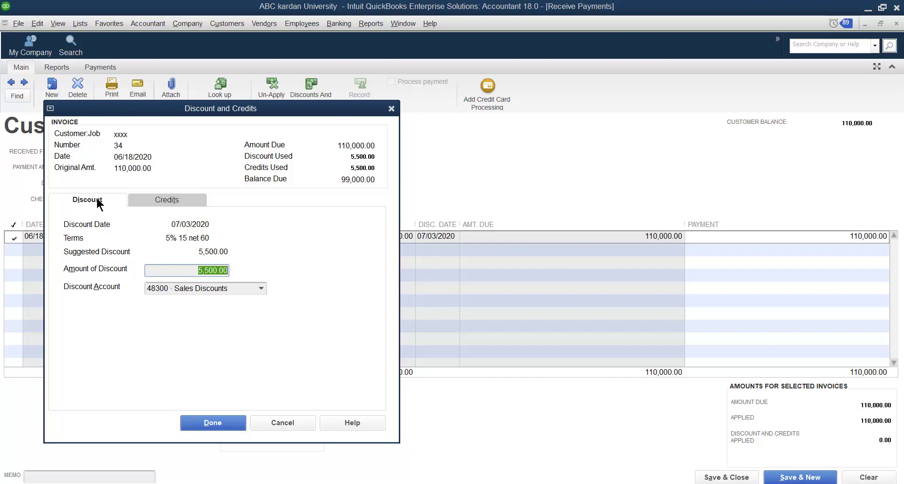
pyautogui.click(160, 200)
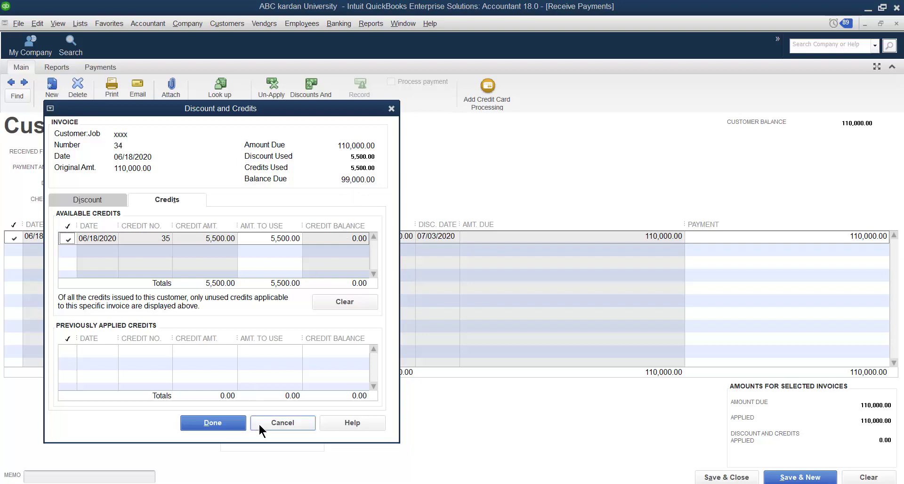
pyautogui.click(226, 421)
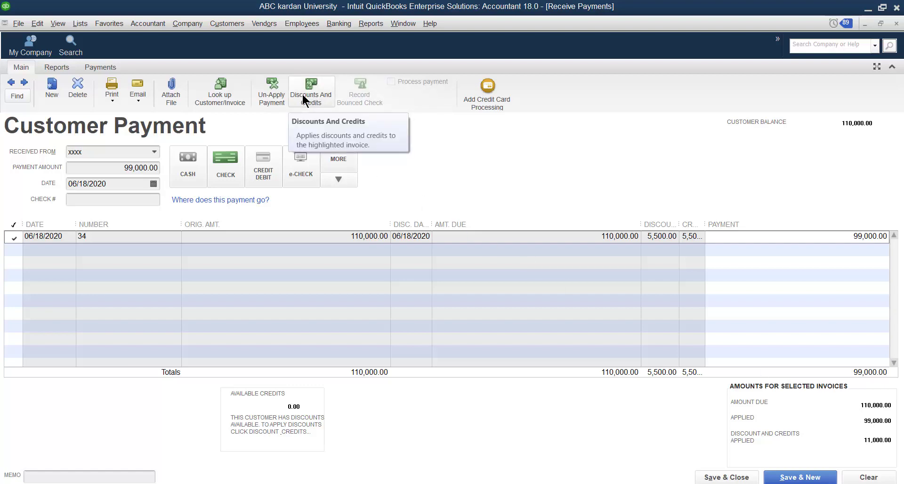
# Un-apply the payment from invoice 34 and select the invoice for payment again
pyautogui.click(264, 90)
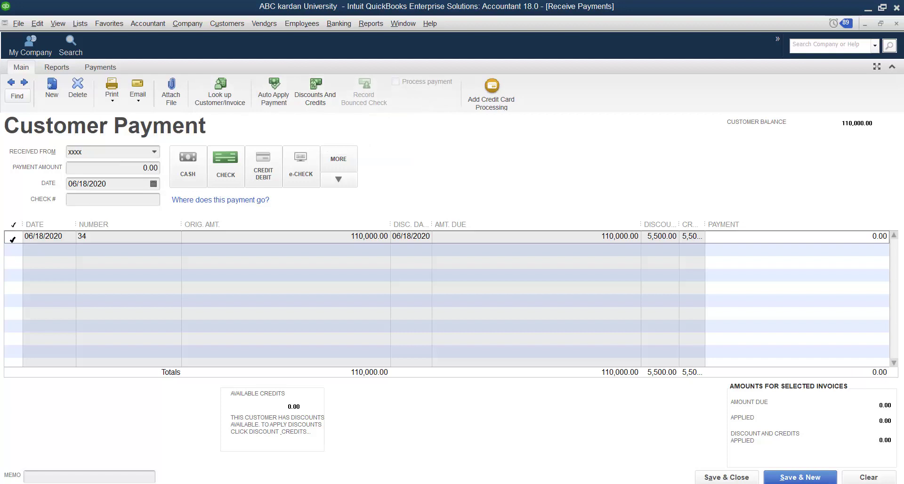
pyautogui.click(13, 237)
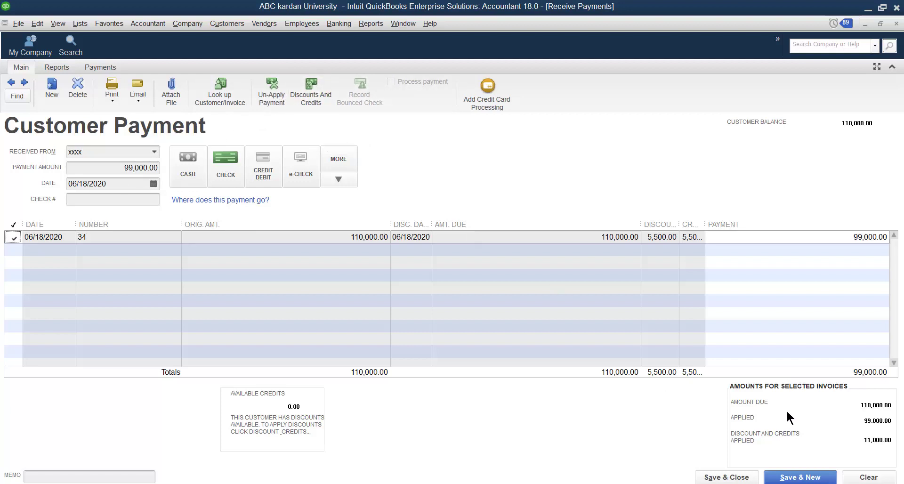
pyautogui.click(227, 23)
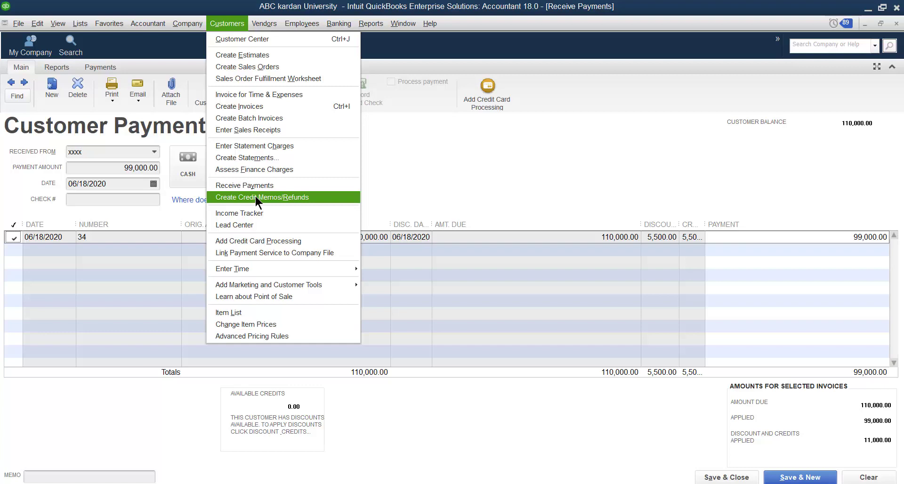
pyautogui.click(392, 173)
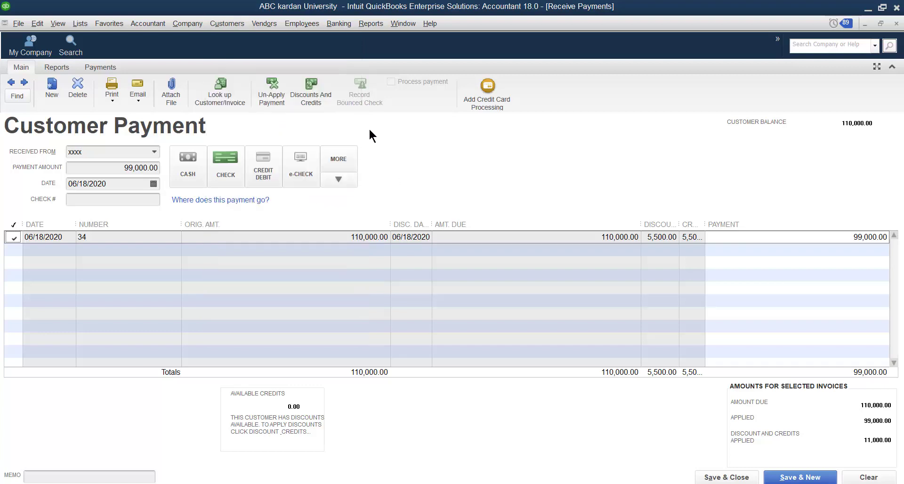